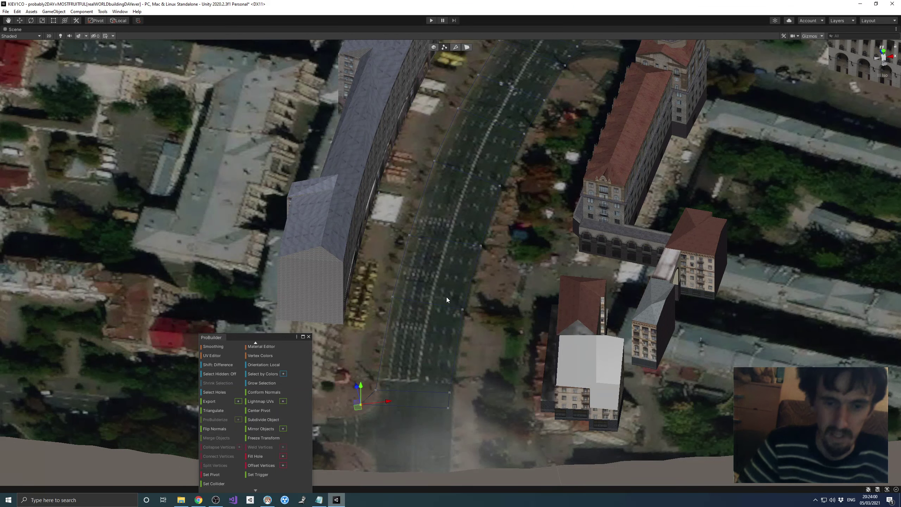
- Look over the modelled buildings along the curved avenue and save the scene
middle_click_drag(434, 332, 443, 317)
right_click_drag(429, 316, 445, 292)
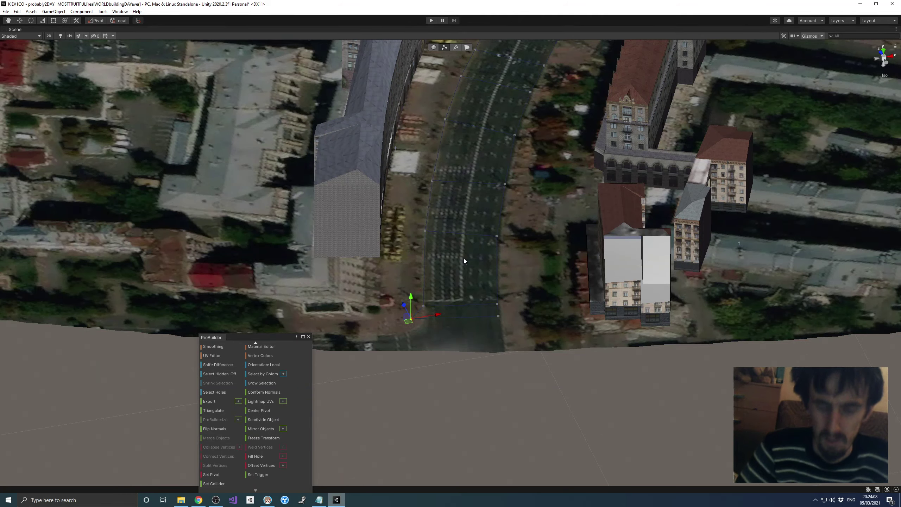
left_click_drag(463, 258, 464, 255, "alt")
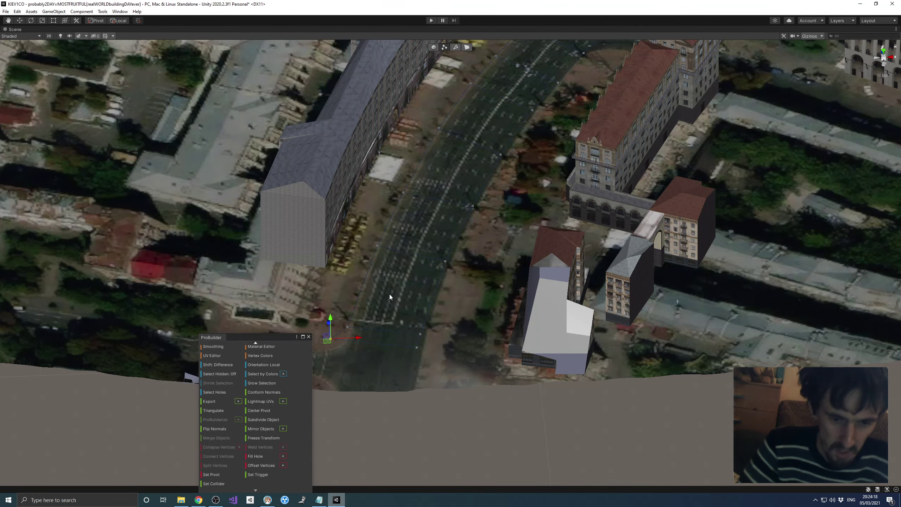
left_click_drag(389, 294, 506, 262, "alt")
key("ctrl+s")
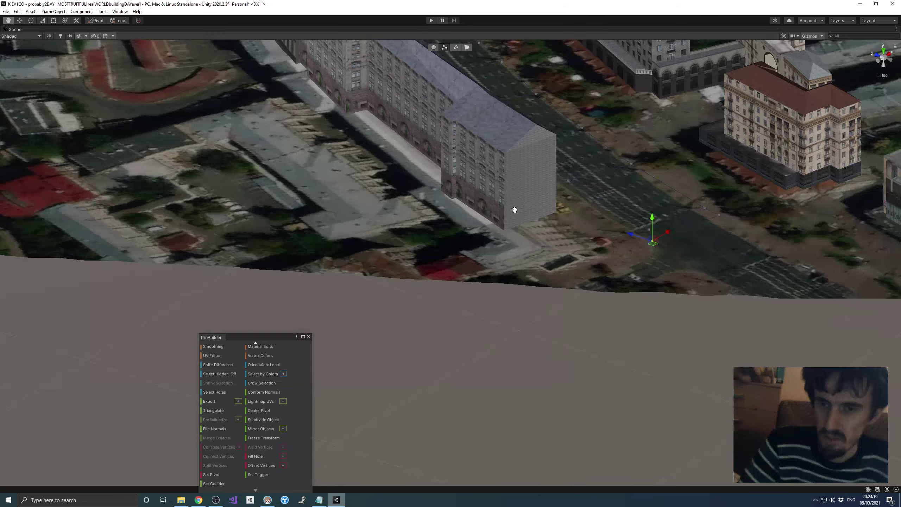
- Inspect the long grey-roofed building and the red-roofed blocks across the avenue from several angles
middle_click_drag(513, 209, 430, 295)
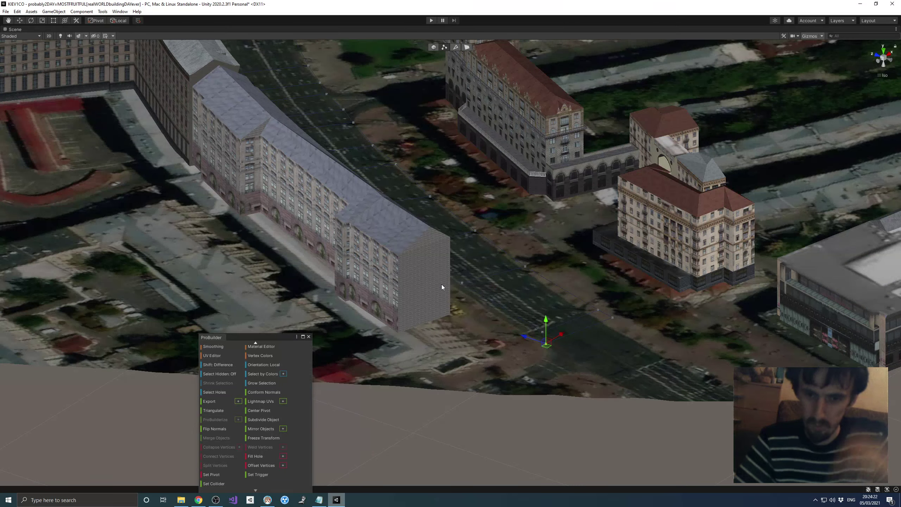
middle_click_drag(459, 255, 381, 318)
scroll(484, 225, "down", 4)
left_click_drag(484, 225, 320, 276, "alt")
middle_click_drag(319, 275, 395, 246)
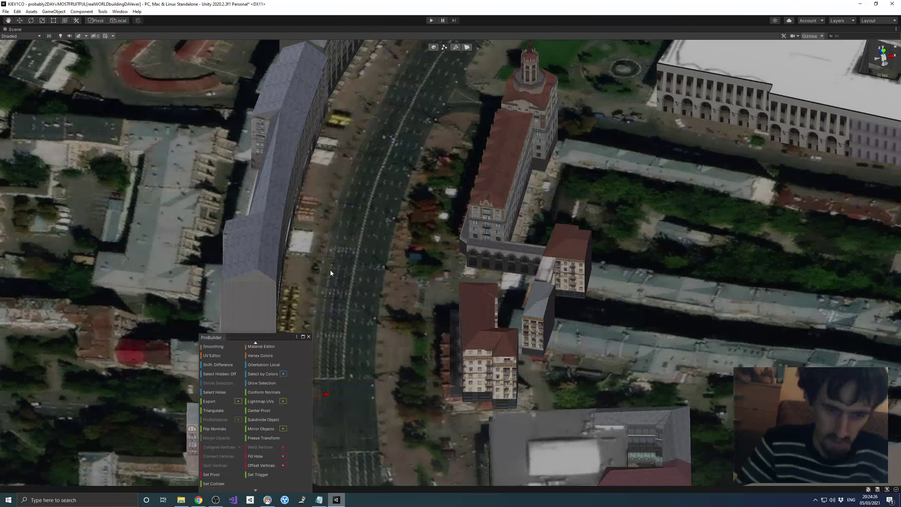
scroll(310, 258, "up", 3)
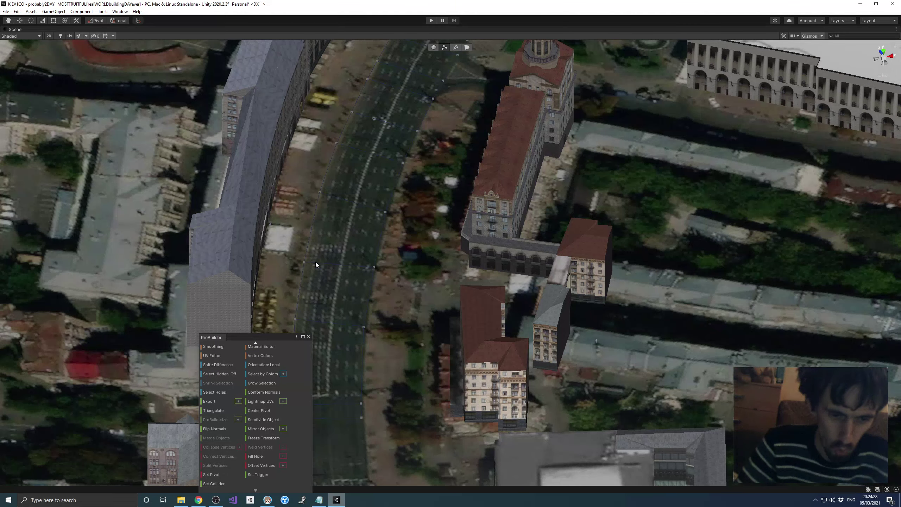
left_click_drag(354, 279, 395, 210, "alt")
left_click_drag(358, 175, 348, 193, "alt")
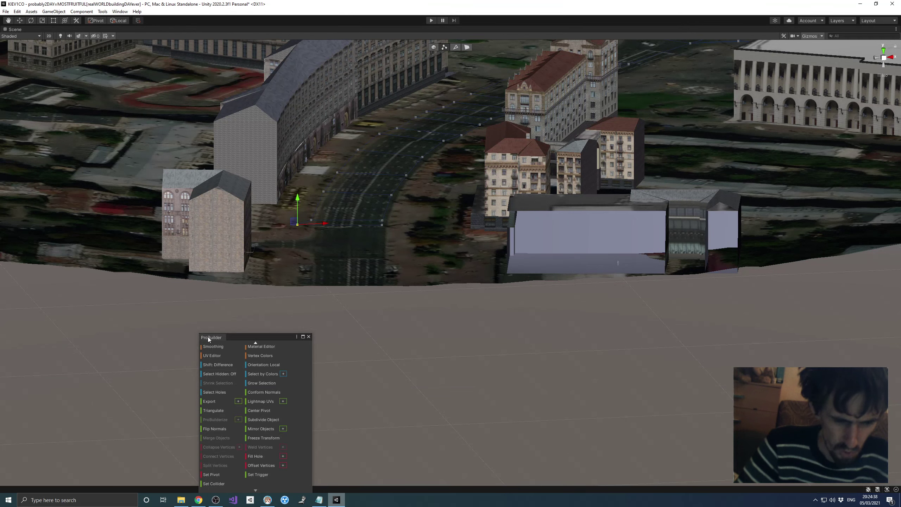
- Examine the modelled buildings from the avenue's near end, past the spired tower, up to the square with the monument column
mouse_move(386, 211)
right_mouse_down()
mouse_move(421, 201)
mouse_move(384, 205)
right_mouse_up()
left_click_drag(385, 205, 443, 187, "alt")
middle_click_drag(455, 175, 368, 312)
left_click_drag(462, 178, 393, 206, "alt")
middle_click_drag(535, 155, 465, 193)
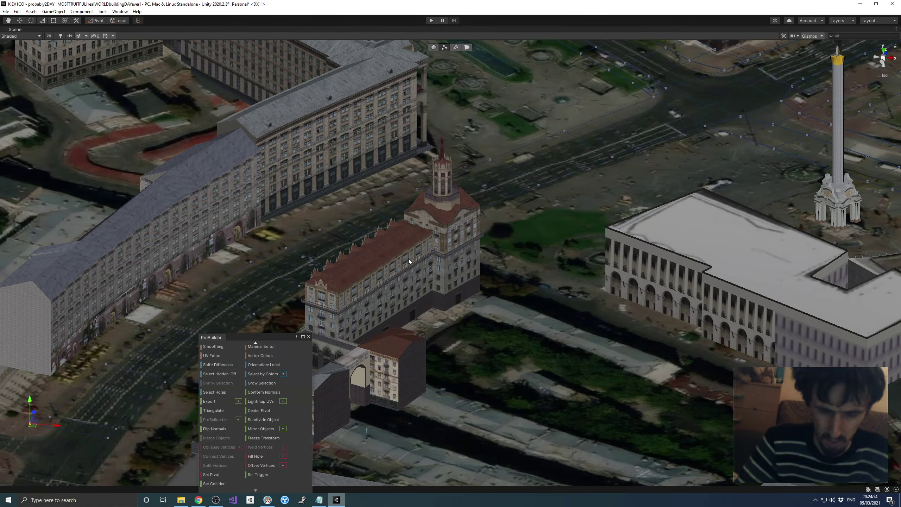
left_click_drag(566, 182, 544, 189, "alt")
middle_click_drag(570, 159, 365, 253)
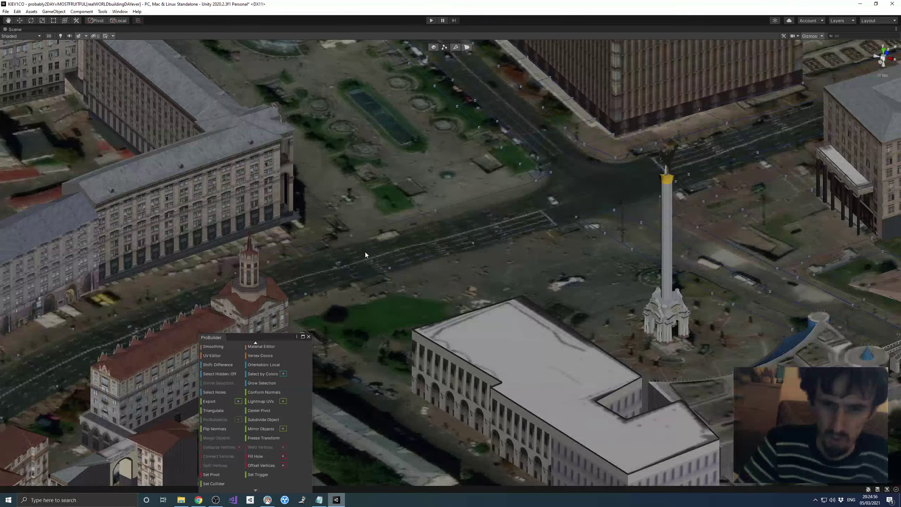
left_click_drag(508, 212, 494, 203, "alt")
middle_click_drag(494, 204, 454, 217)
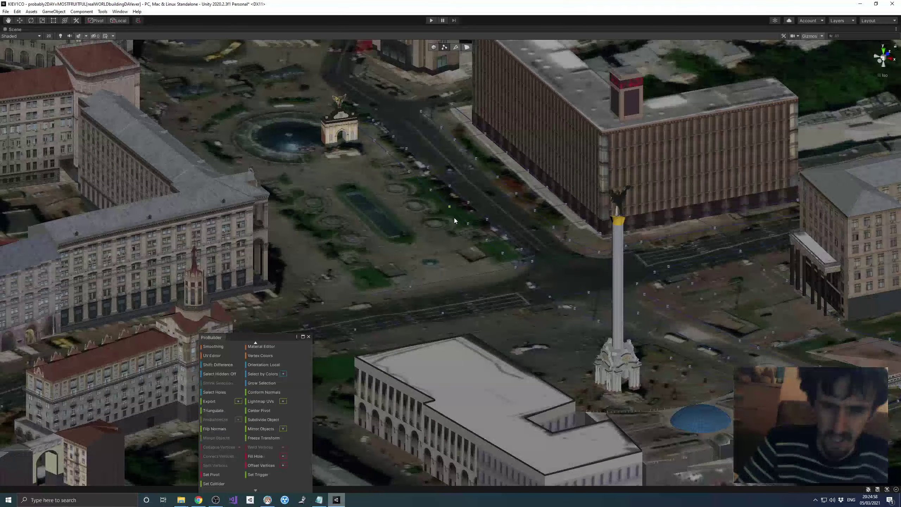
- Examine the road junction by the monument column and the brown ribbed corner building with the rooftop clock tower
middle_click_drag(507, 210, 425, 236)
right_click_drag(425, 236, 553, 241)
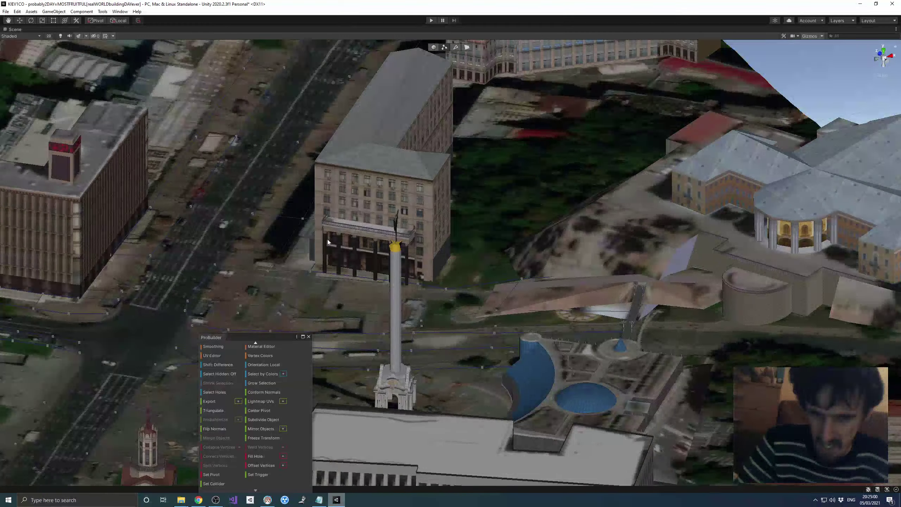
middle_click_drag(342, 223, 551, 172)
middle_click_drag(334, 241, 441, 188)
scroll(384, 249, "up", 12)
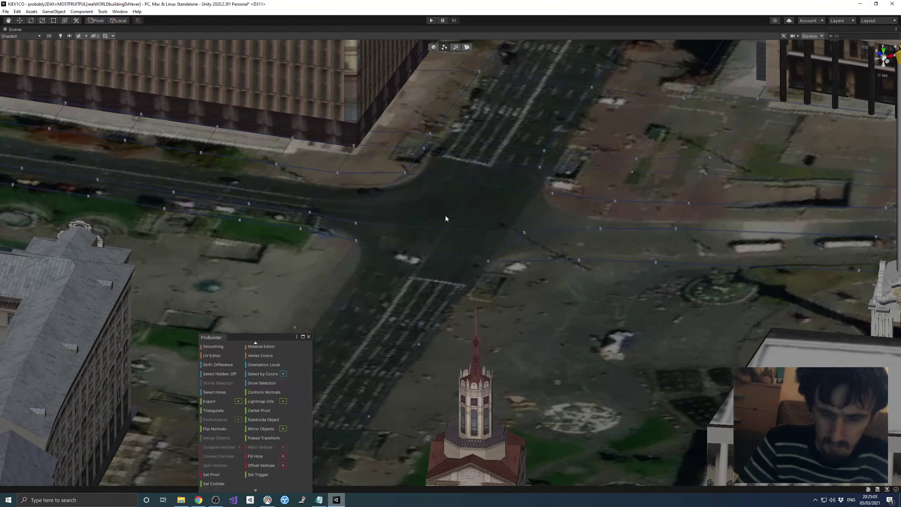
mouse_move(444, 239)
middle_mouse_down()
mouse_move(434, 319)
mouse_move(453, 249)
middle_mouse_up()
right_click_drag(446, 244, 403, 250)
left_click_drag(402, 251, 359, 235, "alt")
middle_click_drag(429, 222, 312, 249)
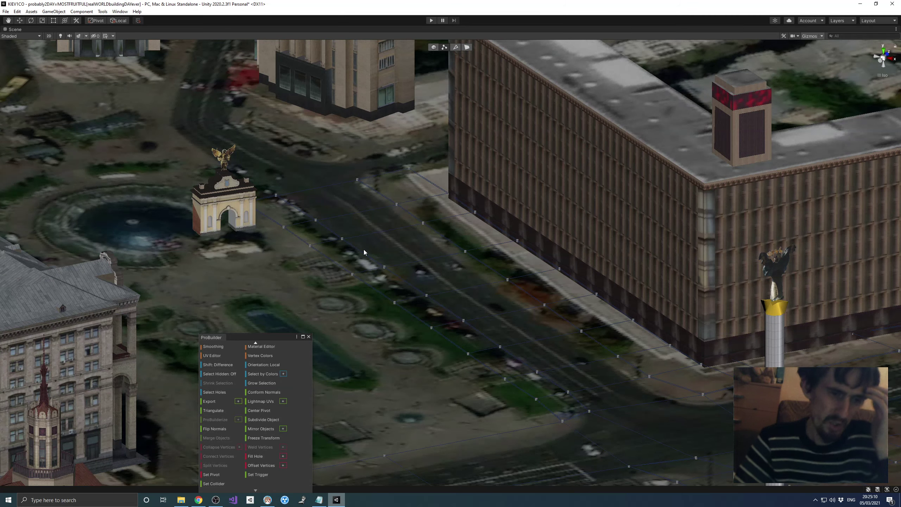
right_click_drag(387, 254, 415, 247)
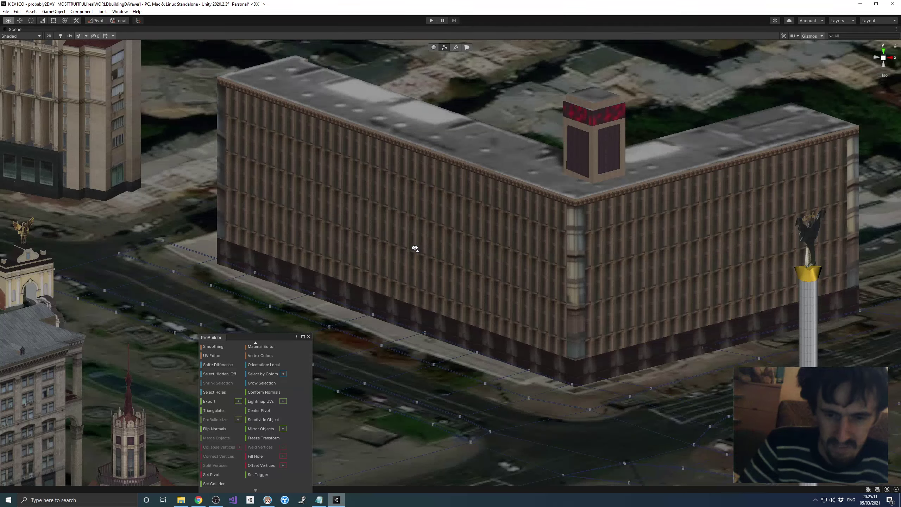
- Switch to Google Street View in Chrome, check the Khreschatyk St junction, and return to the Unity scene
left_click(198, 500)
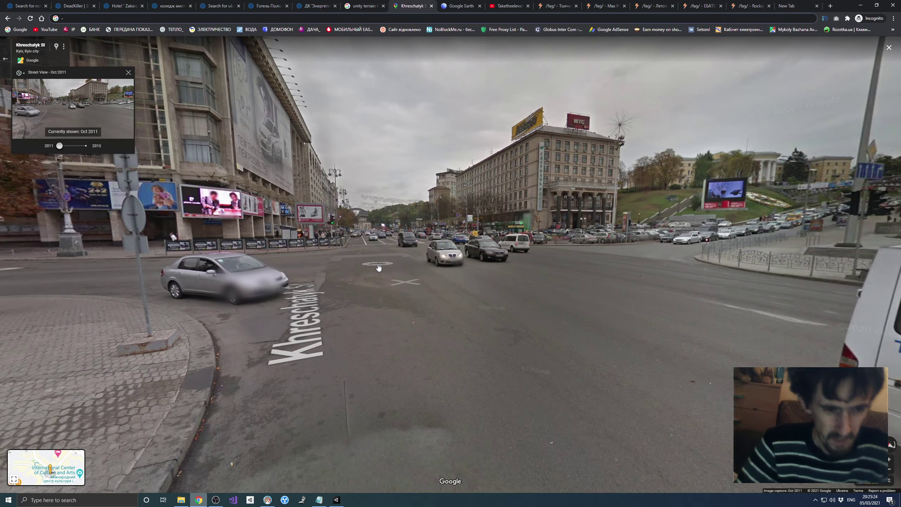
left_click(378, 266)
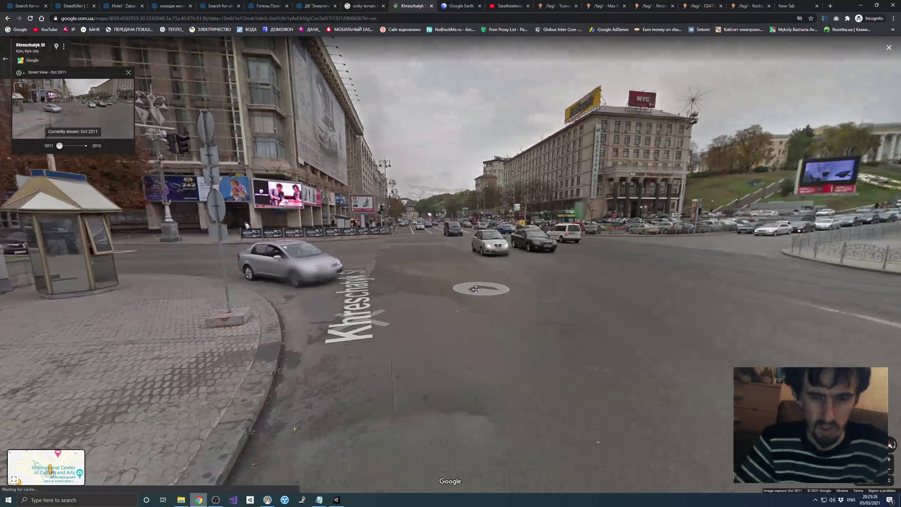
left_click(476, 289)
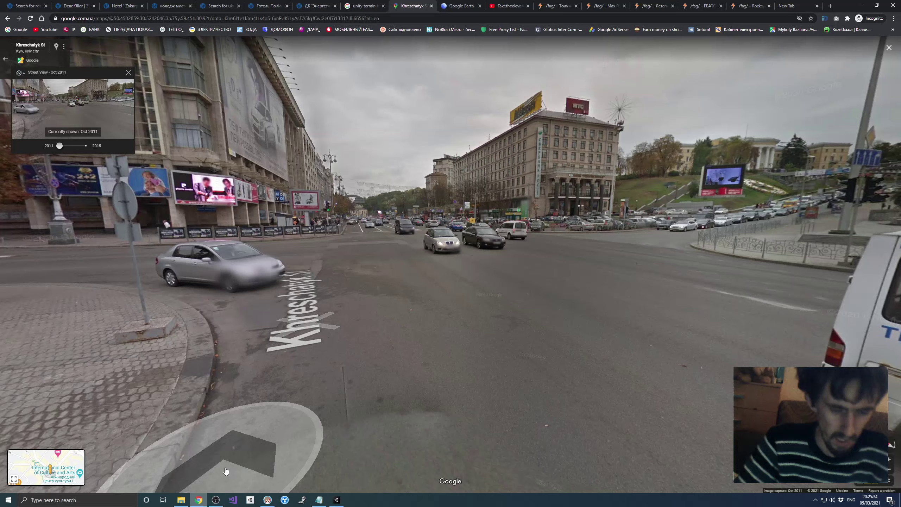
key("alt+Tab")
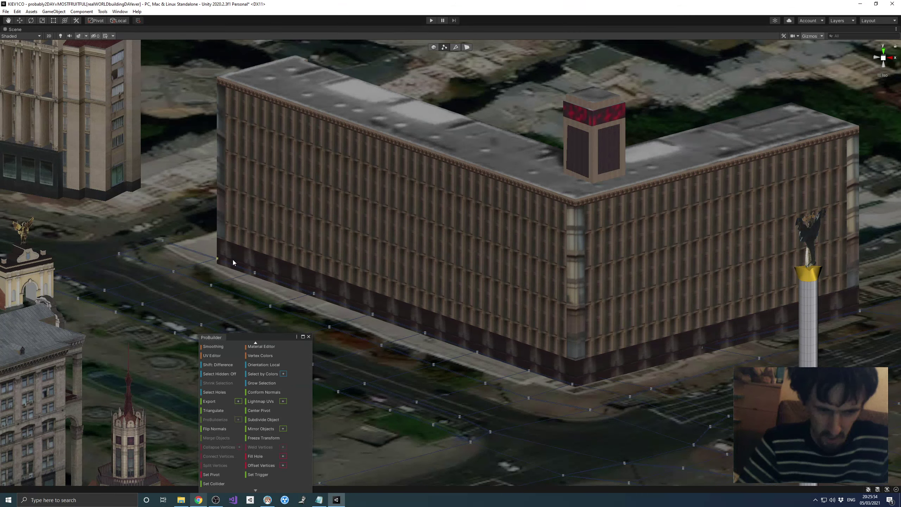
- Return to Street View in Chrome and move from Khreschatyk St to the Maidan Nezalezhnosti viewpoint facing the corner building
left_click(198, 500)
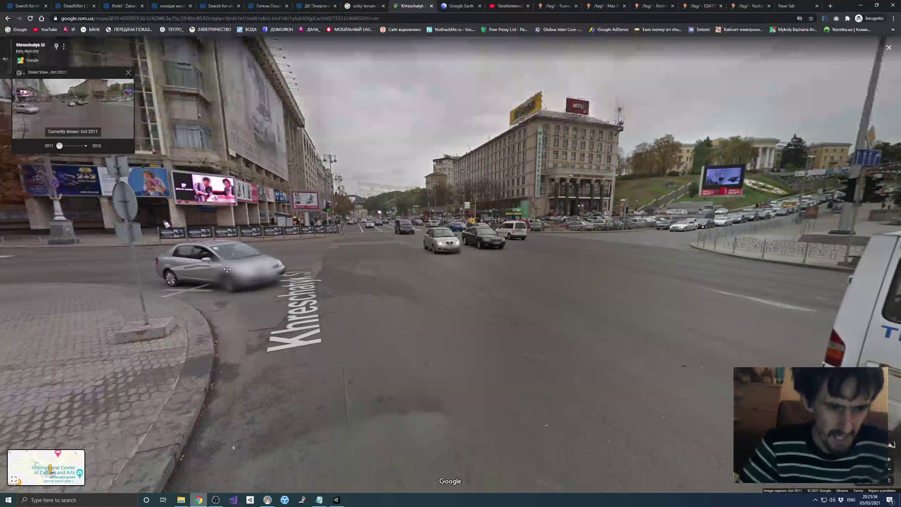
left_click_drag(275, 292, 337, 288)
left_click_drag(283, 231, 334, 233)
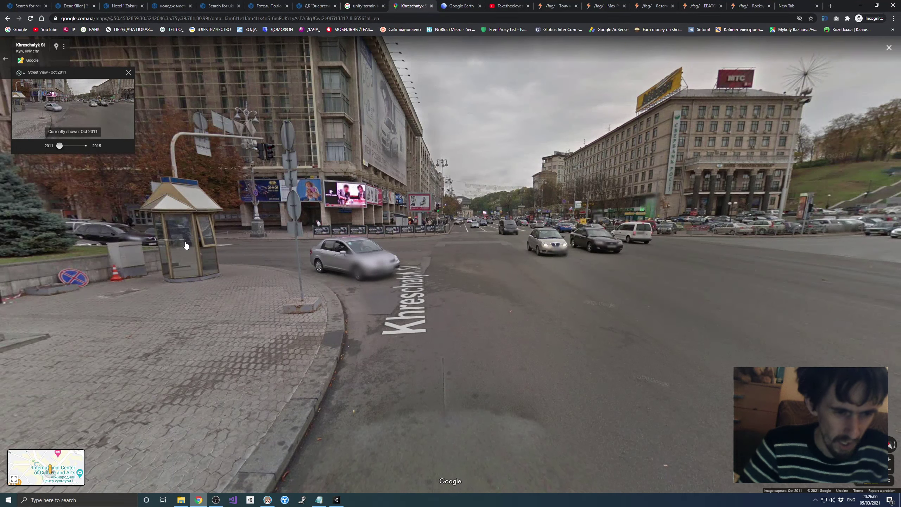
left_click(350, 263)
left_click(369, 263)
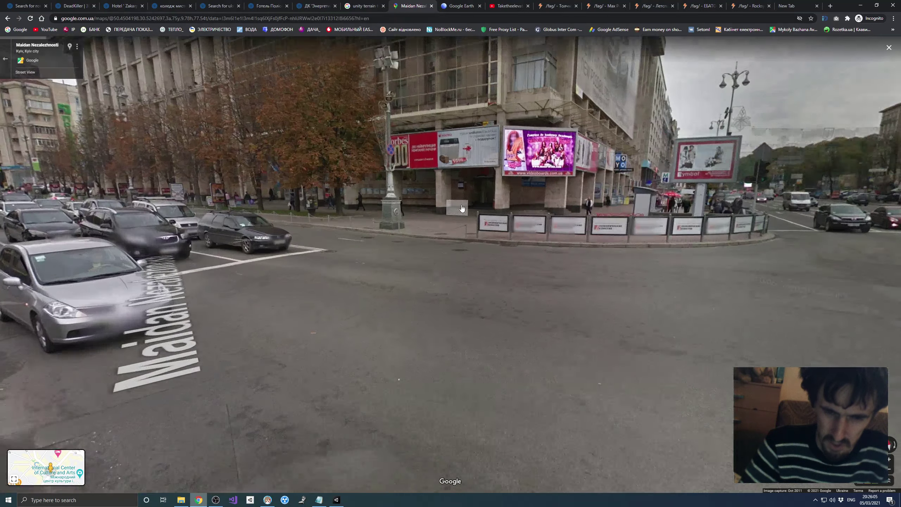
- Examine close up the corner building's ground-floor pillars, the lamp post base and the tree-lined pavement in Street View
left_click(461, 209)
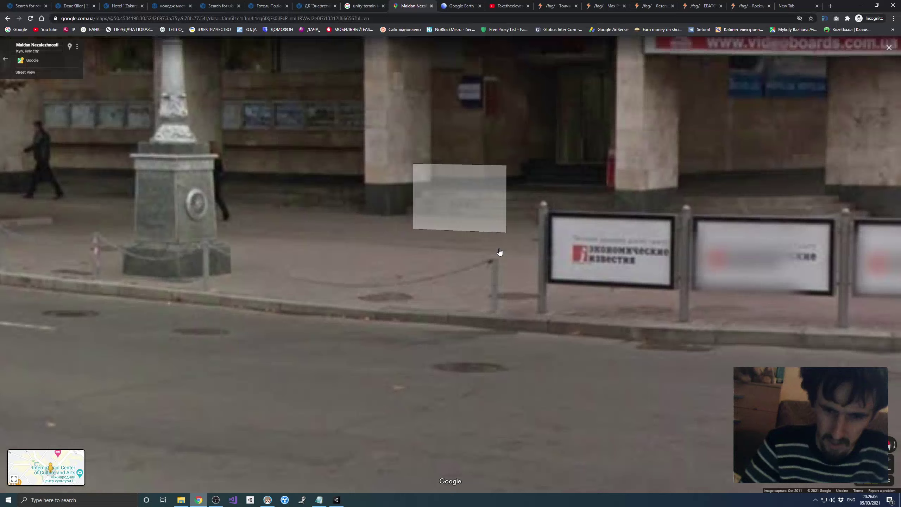
left_click(469, 200)
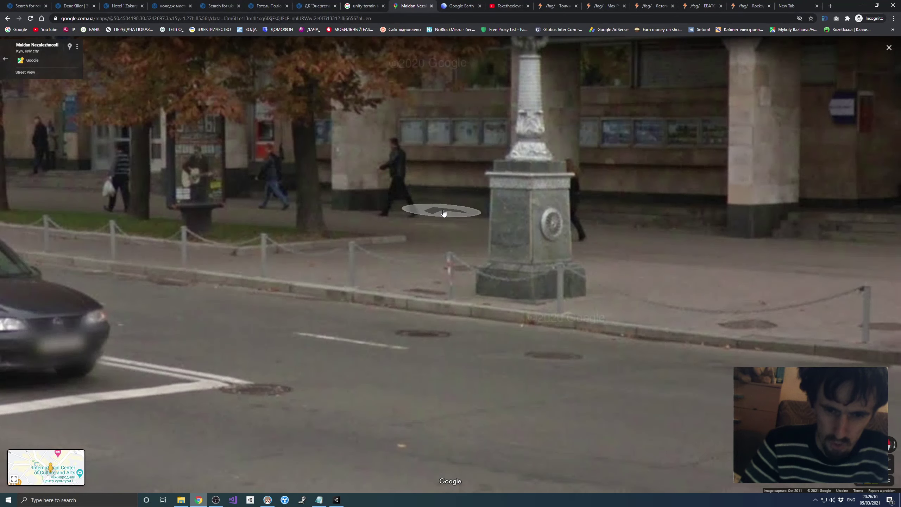
left_click_drag(353, 230, 433, 233)
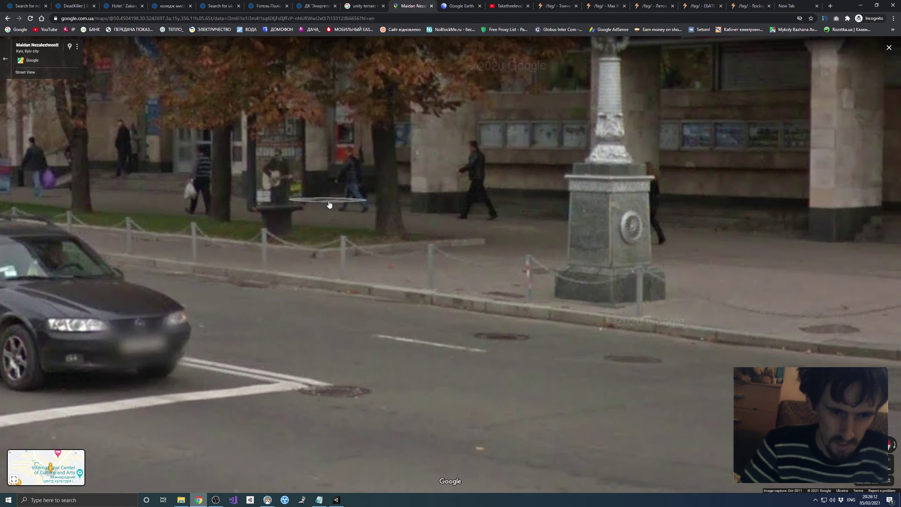
left_click_drag(330, 203, 385, 200)
scroll(212, 189, "down", 5)
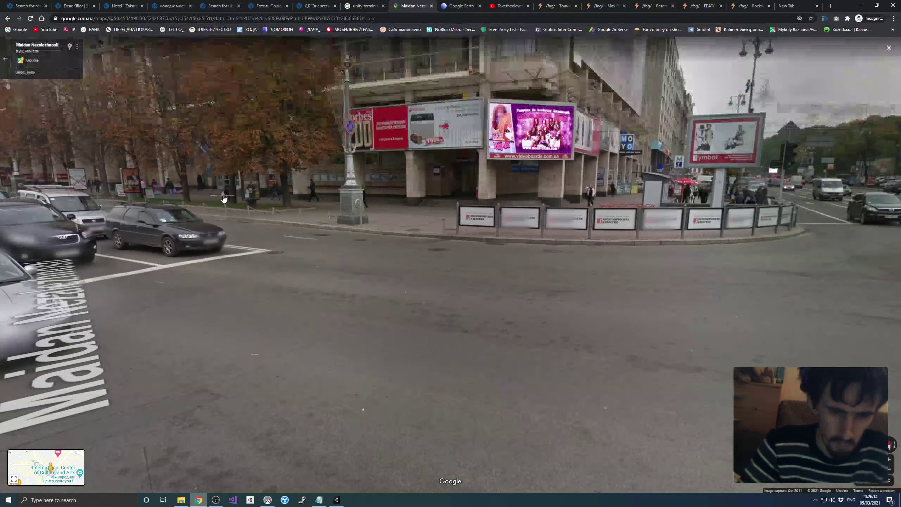
- Compare the corner building's two facades, street-level billboards and adjoining pavement across the junction in Street View
left_click_drag(564, 240, 536, 240)
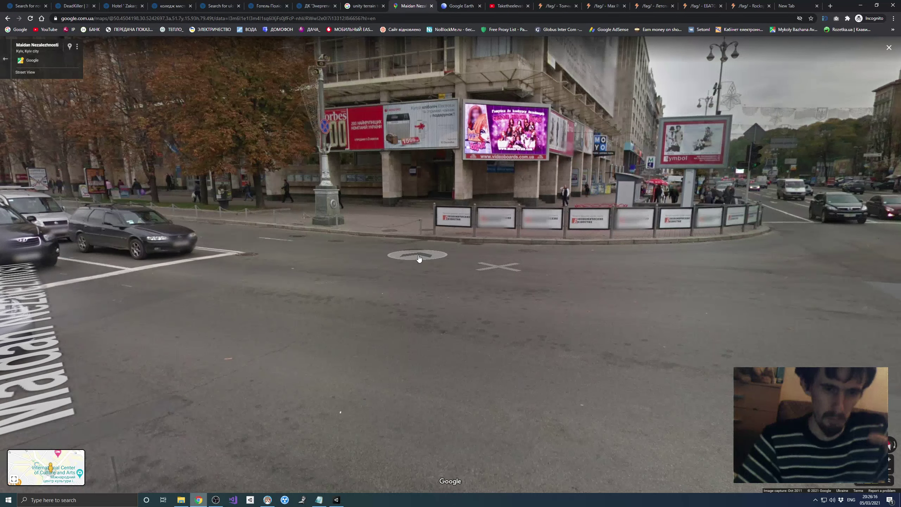
left_click_drag(468, 271, 465, 298)
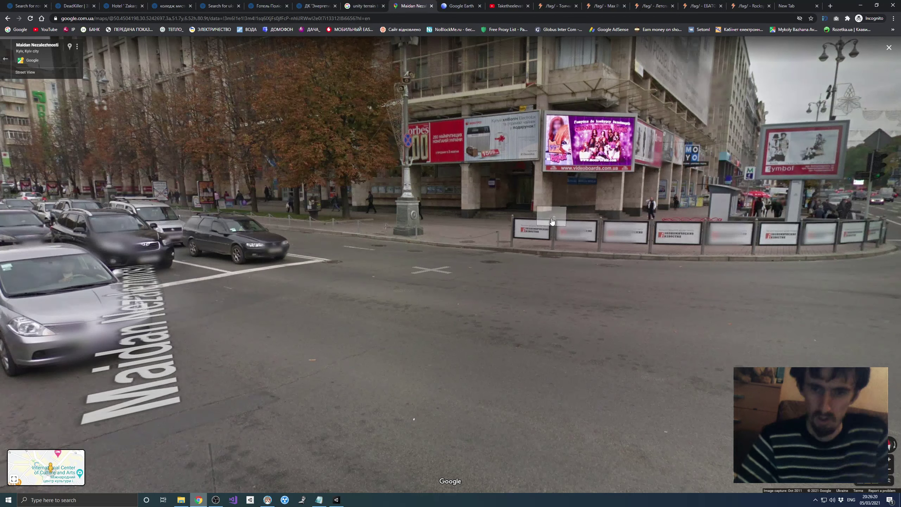
left_click_drag(471, 236, 533, 237)
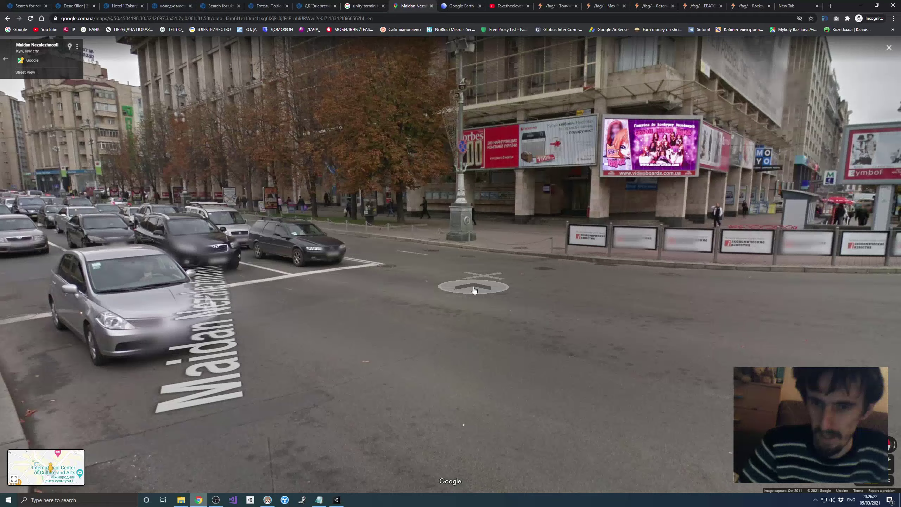
scroll(475, 287, "down", 1)
left_click_drag(519, 298, 449, 306)
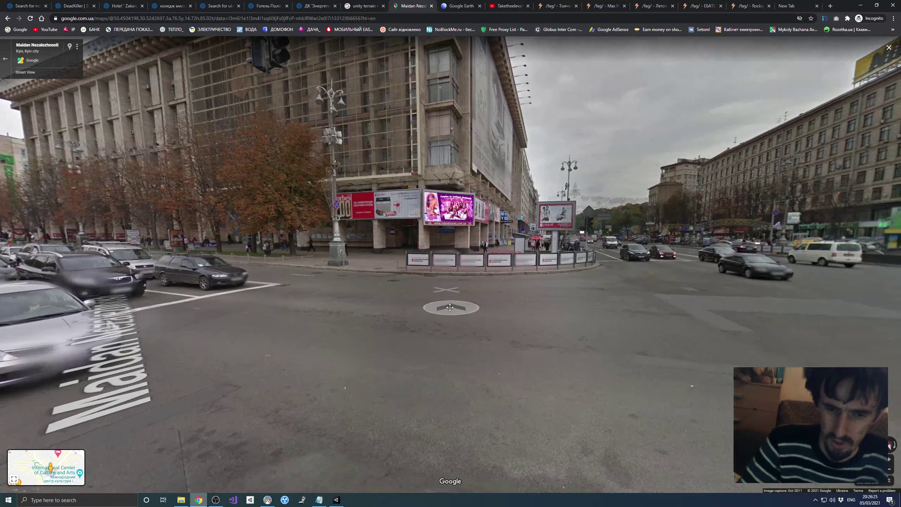
left_click(425, 292)
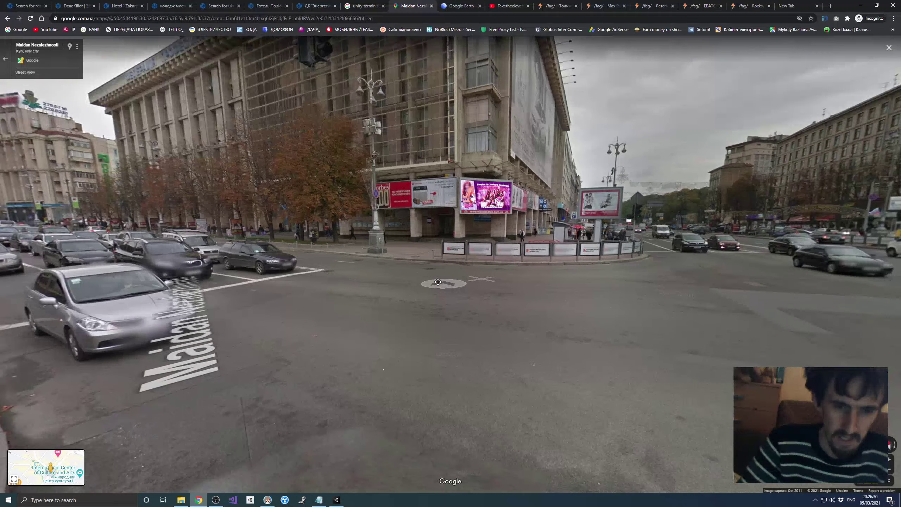
left_click_drag(438, 281, 421, 276)
left_click_drag(482, 284, 450, 284)
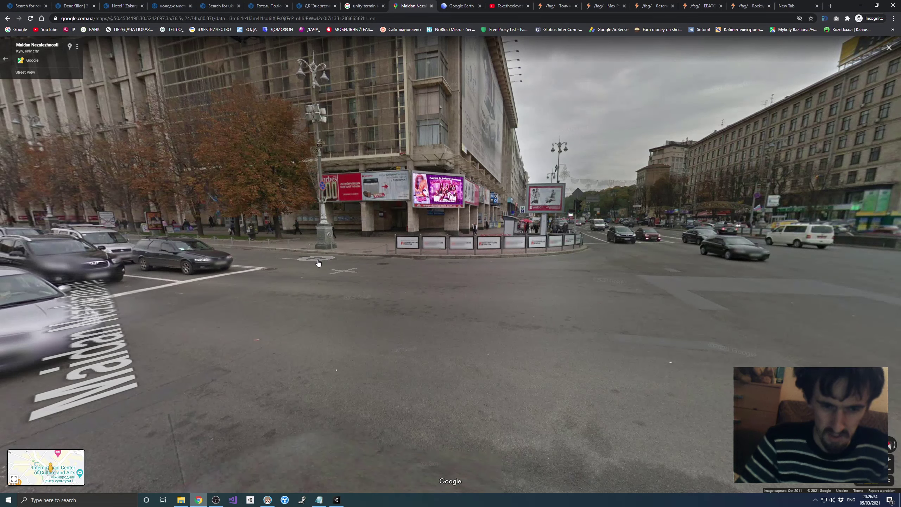
- Examine the corner building's pillared ground floor, billboards and lower storeys at closer zoom in Street View
scroll(347, 268, "up", 2)
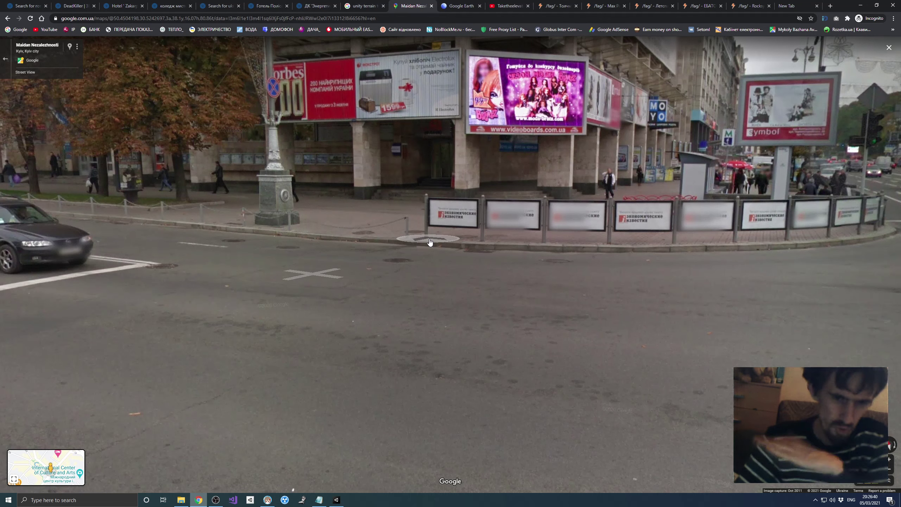
left_click_drag(415, 265, 411, 283)
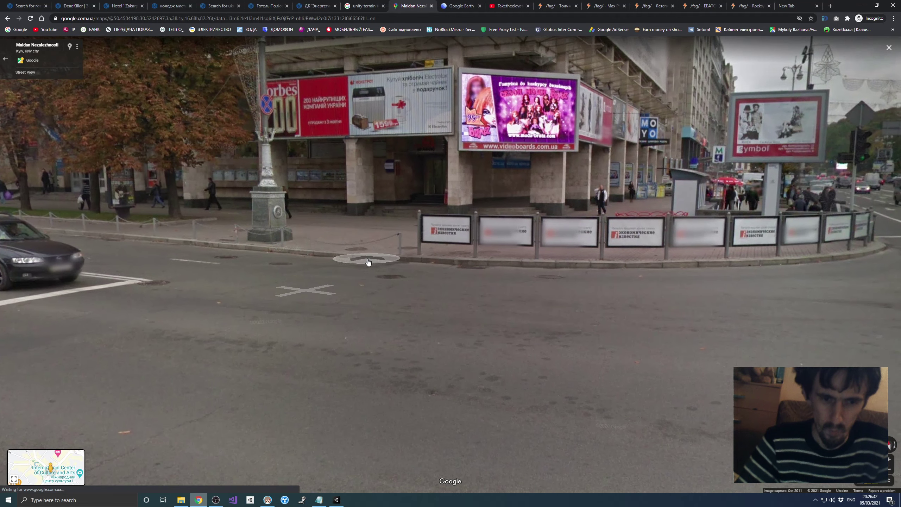
left_click_drag(368, 259, 359, 334)
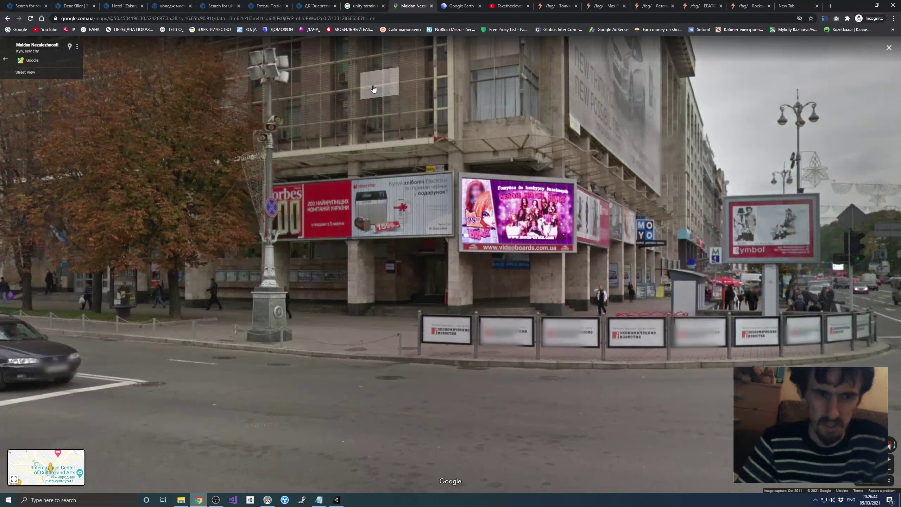
left_click_drag(375, 199, 396, 142)
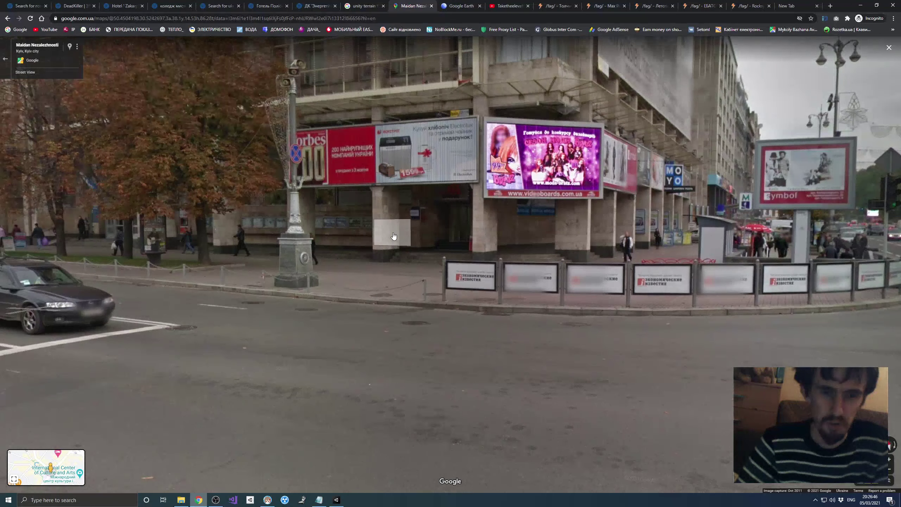
- Examine the corner building's entrance steps, pillar bases, lamp post base and chained kerb up close in Street View, ending on the whole junction
left_click(390, 238)
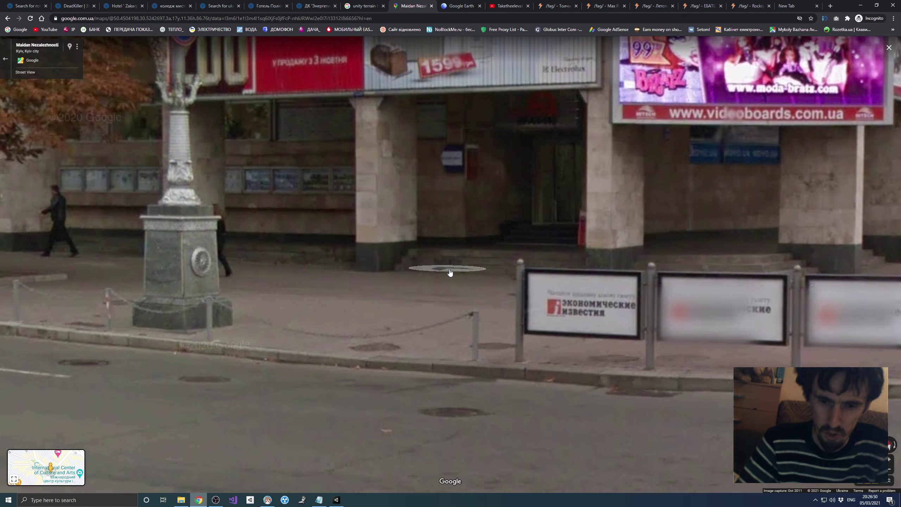
left_click_drag(450, 272, 400, 276)
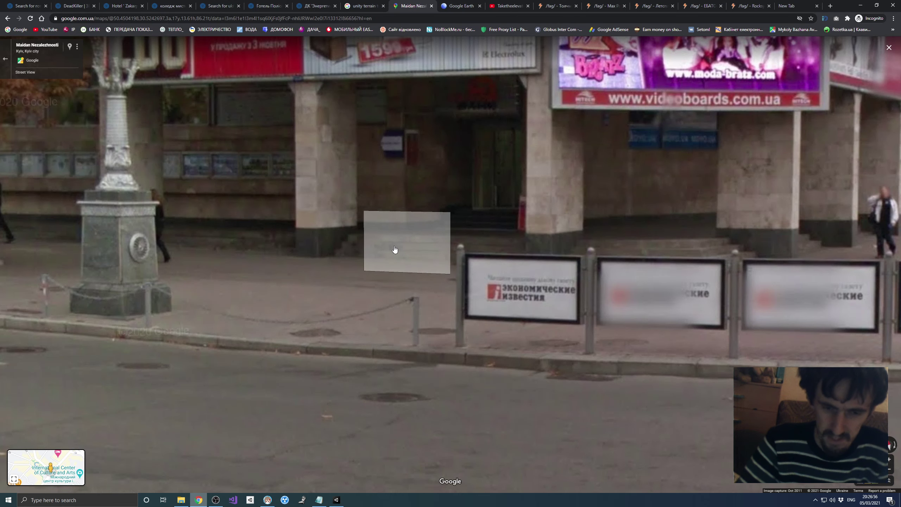
left_click_drag(394, 248, 520, 241)
left_click_drag(364, 237, 484, 236)
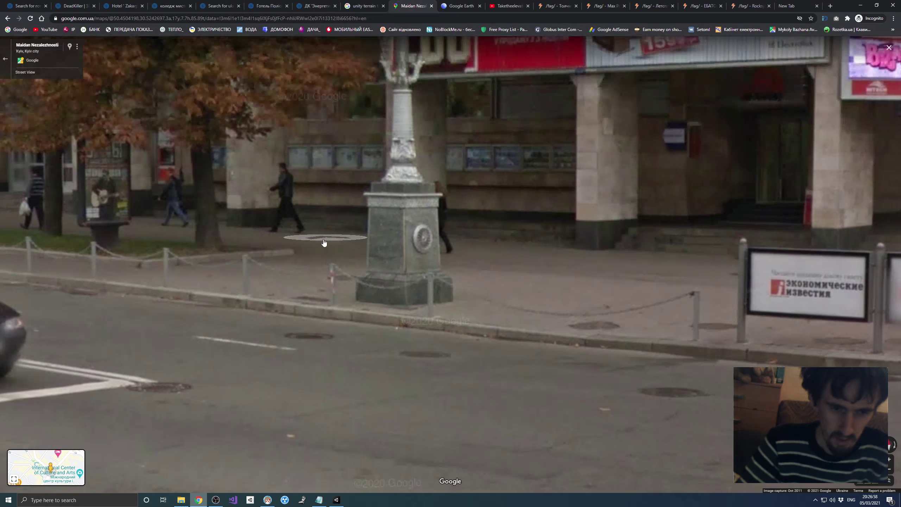
left_click_drag(273, 234, 360, 234)
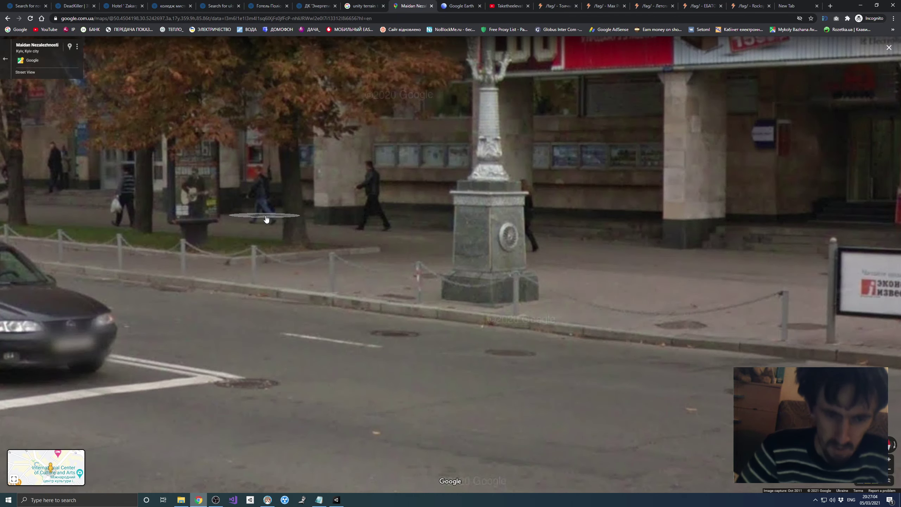
scroll(266, 218, "down", 3)
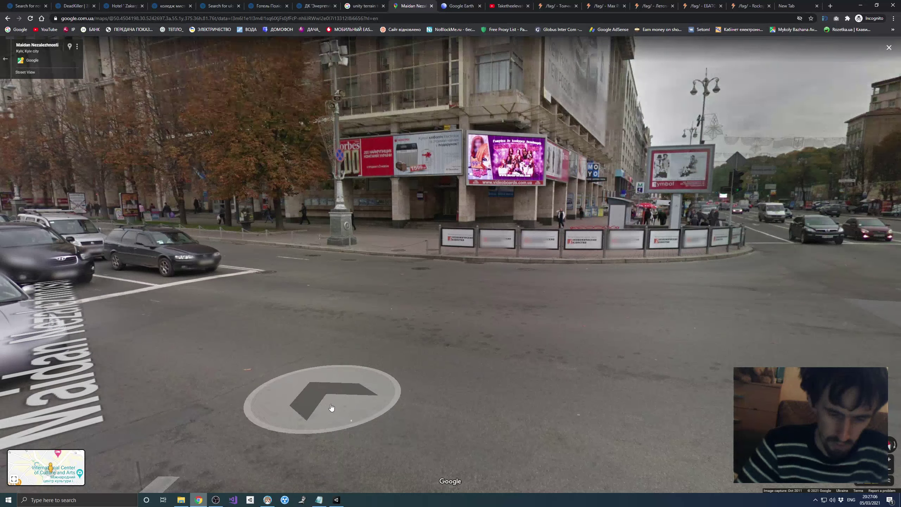
- Switch to Unity and examine the modelled corner building's two facades, dark ground-floor band and surrounding pavement edge
key("alt+Tab")
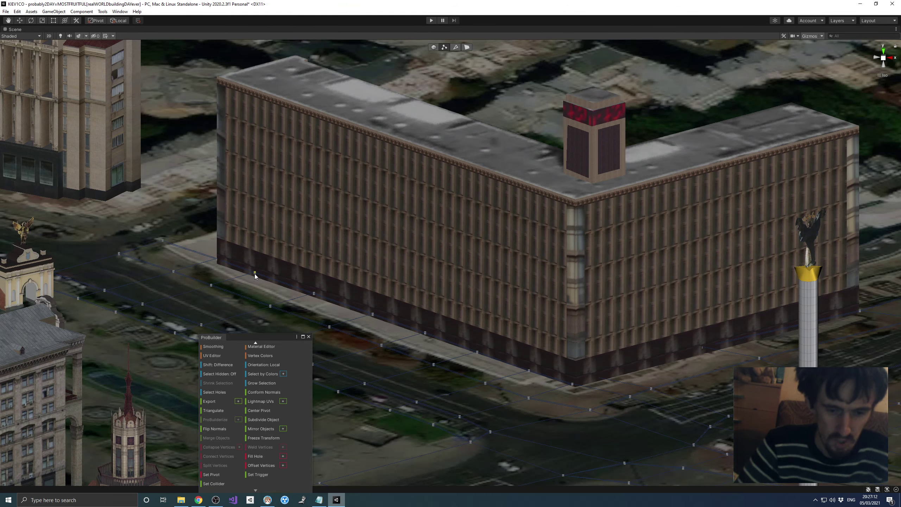
scroll(395, 332, "down", 2)
middle_click_drag(414, 329, 443, 330)
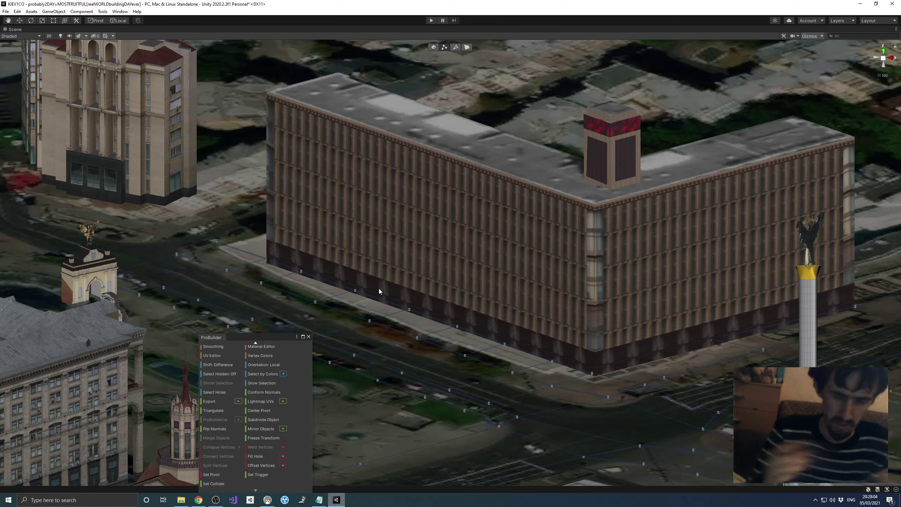
scroll(378, 289, "down", 3)
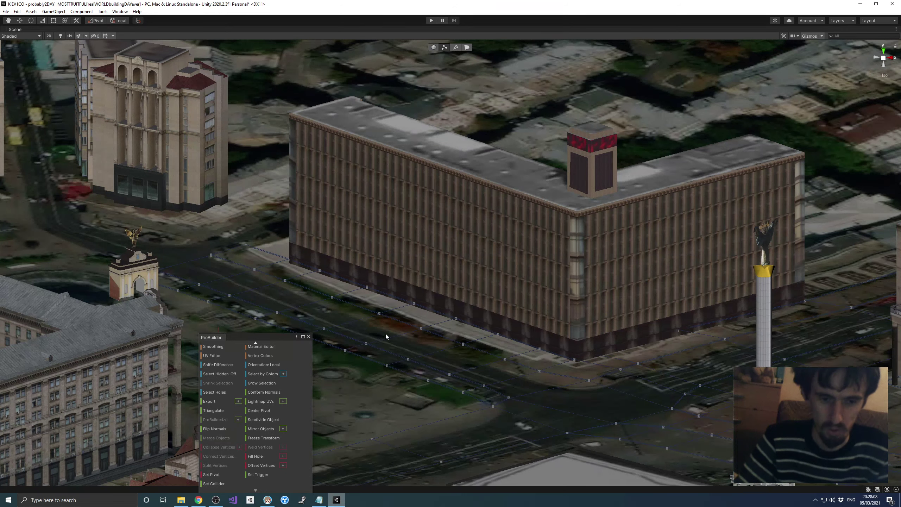
middle_click_drag(446, 329, 443, 343)
- Inspect the Maidan square, junction and pavement outlines around the corner building from a higher angle in the scene
left_click_drag(454, 339, 474, 343, "alt")
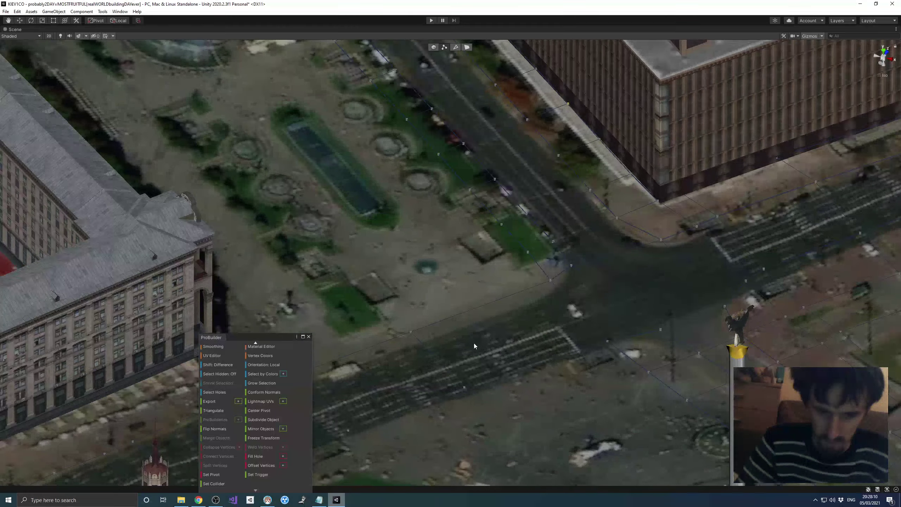
scroll(474, 342, "down", 3)
scroll(431, 209, "up", 3)
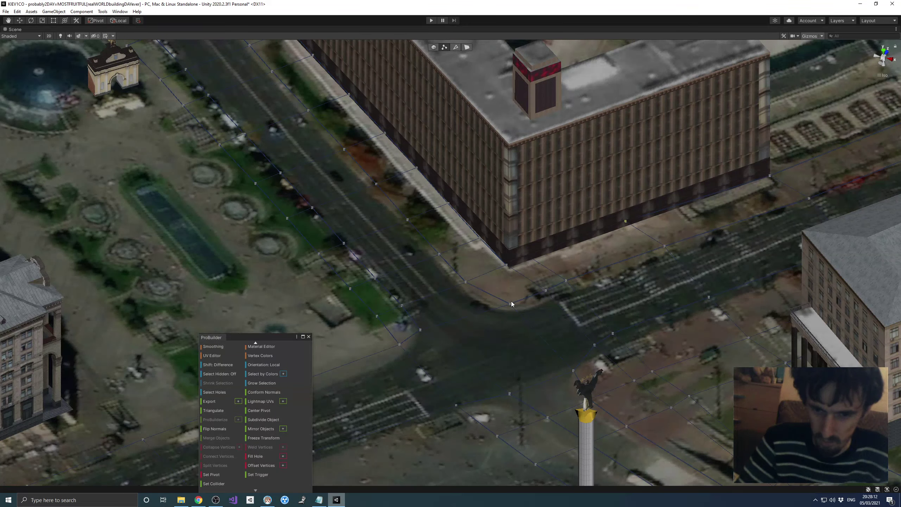
middle_click_drag(384, 329, 570, 205)
middle_click_drag(357, 283, 381, 279)
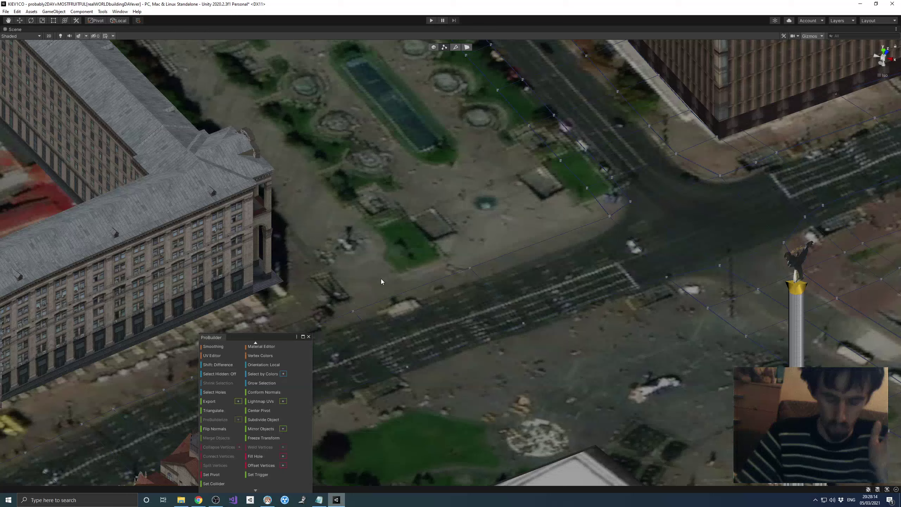